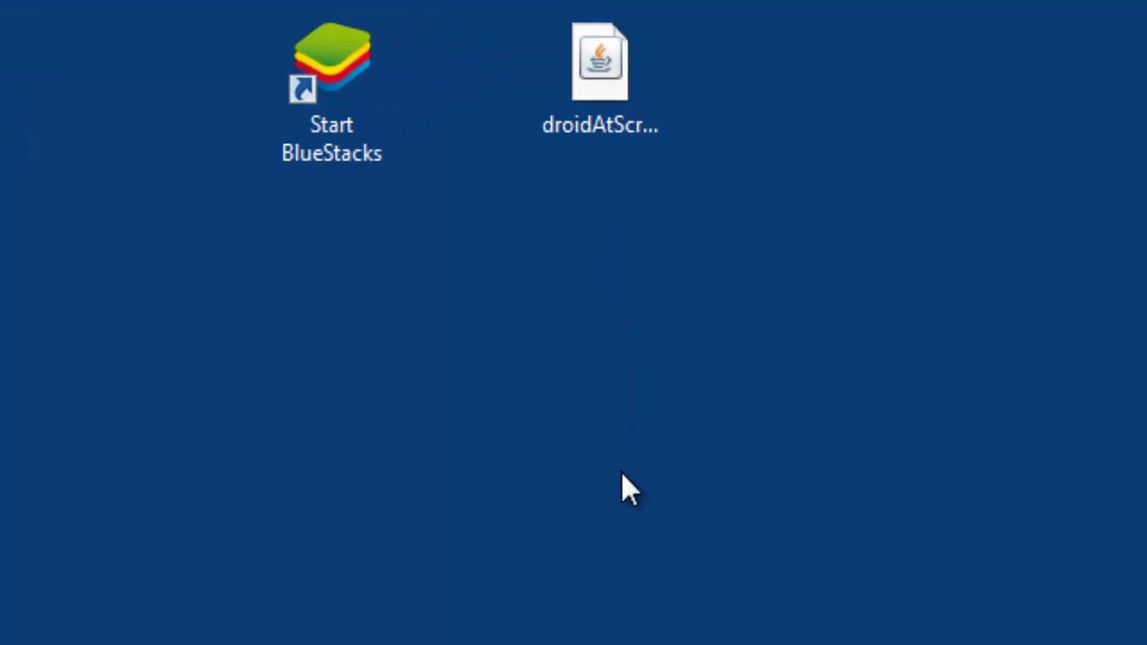
# Launch droidAtScreen-1.1 from the desktop to mirror the Micromax A76 phone
pyautogui.click(743, 189)
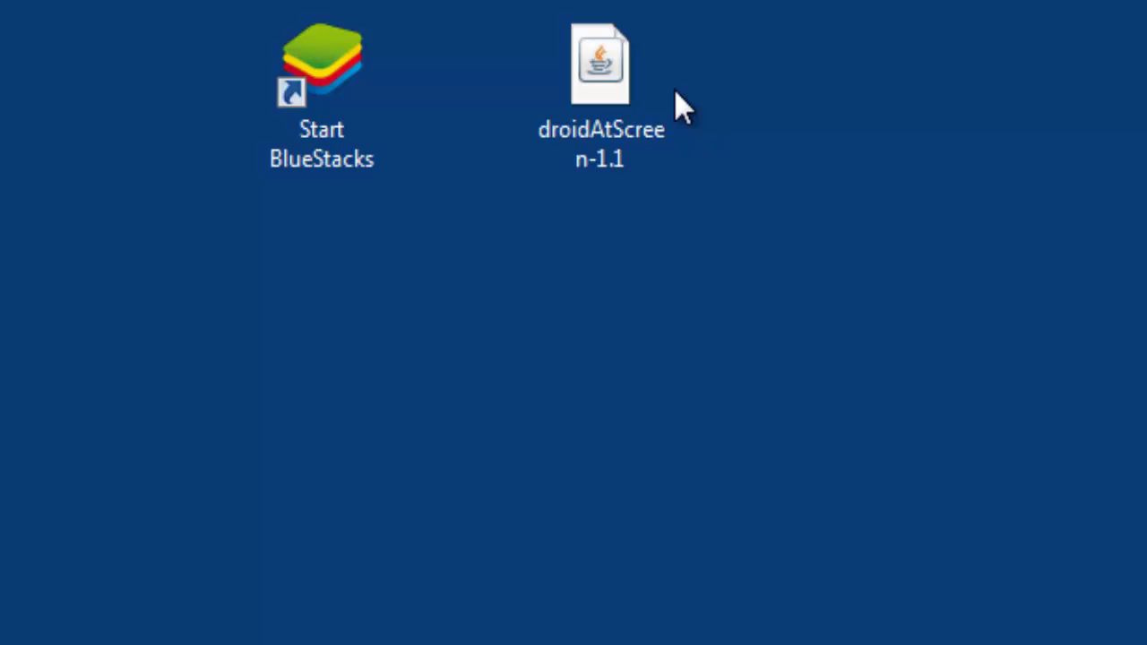
pyautogui.doubleClick(614, 126)
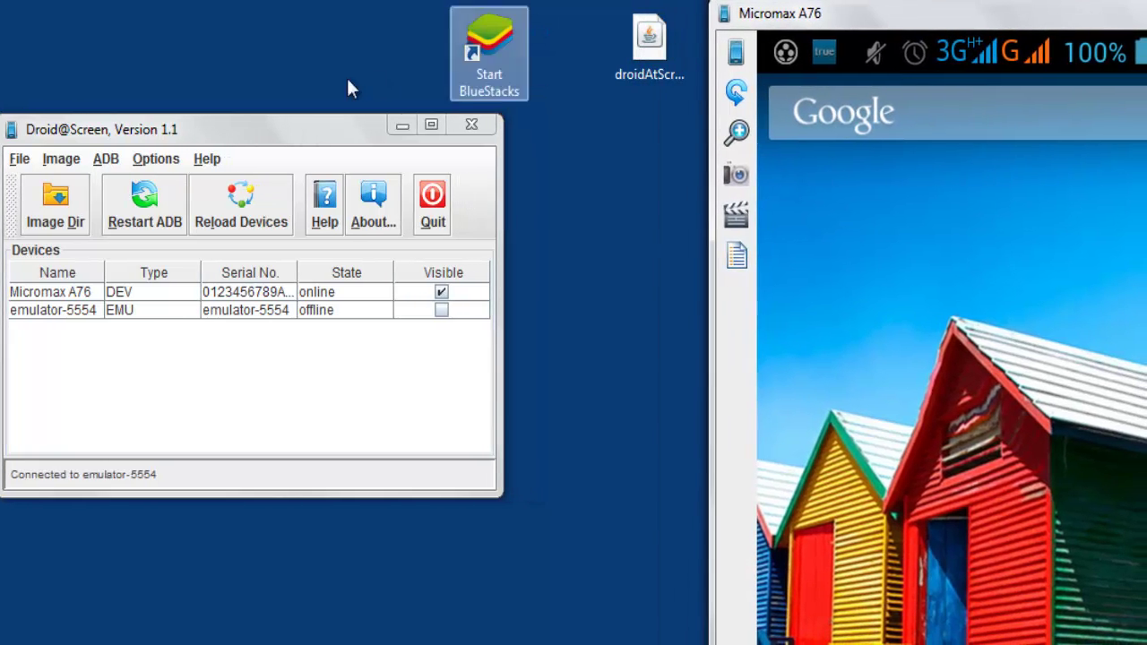
# Check Micromax A76 is online and emulator-5554 times out; bring the command window forward
pyautogui.moveTo(302, 135); pyautogui.dragTo(426, 200)
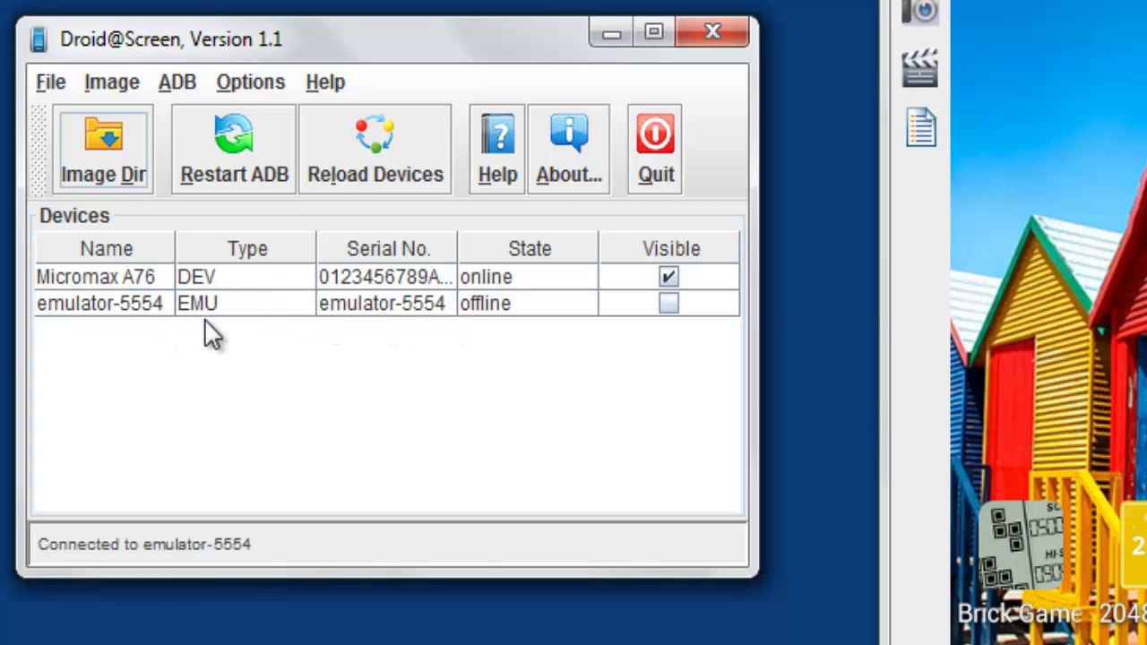
pyautogui.click(150, 303)
pyautogui.click(220, 278)
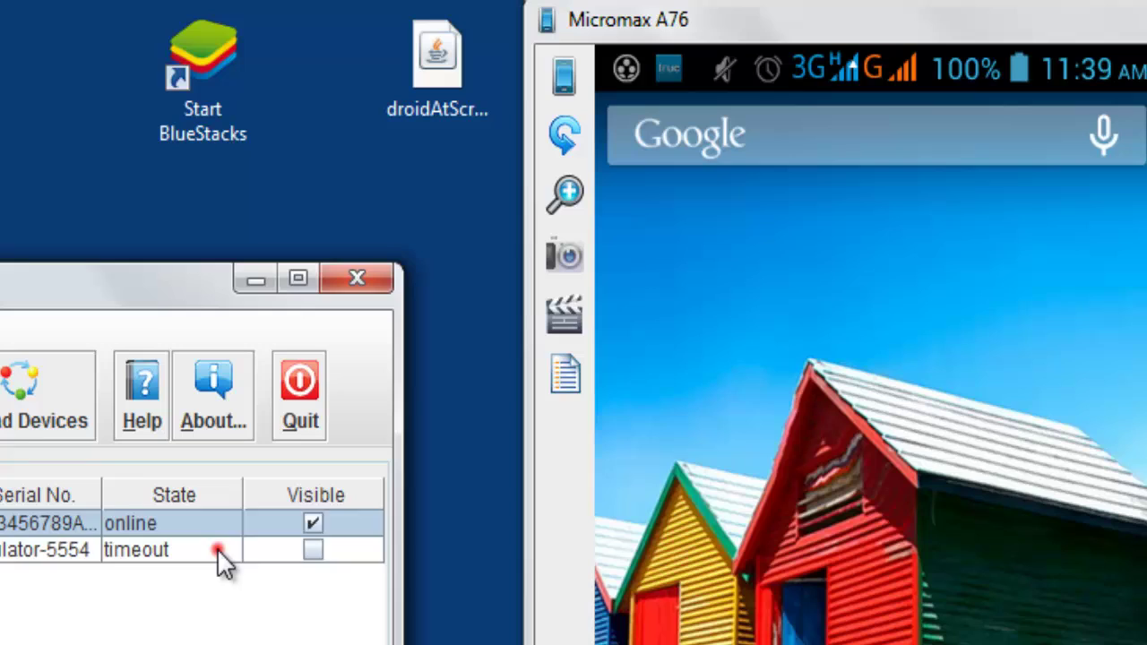
pyautogui.click(217, 548)
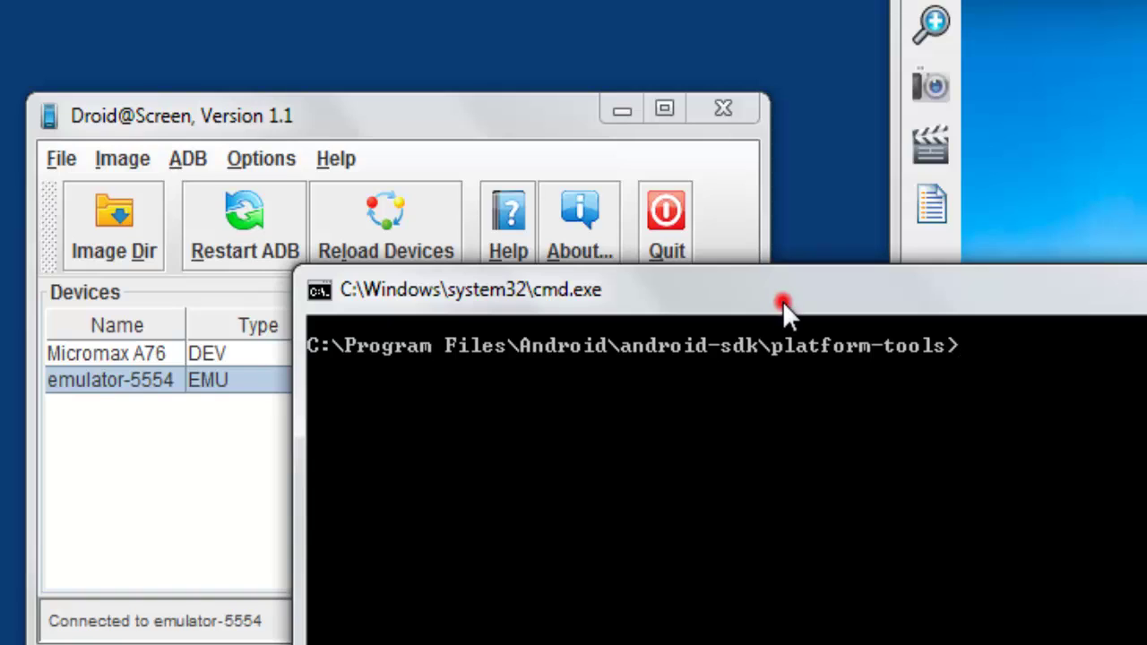
pyautogui.moveTo(776, 285); pyautogui.dragTo(791, 185)
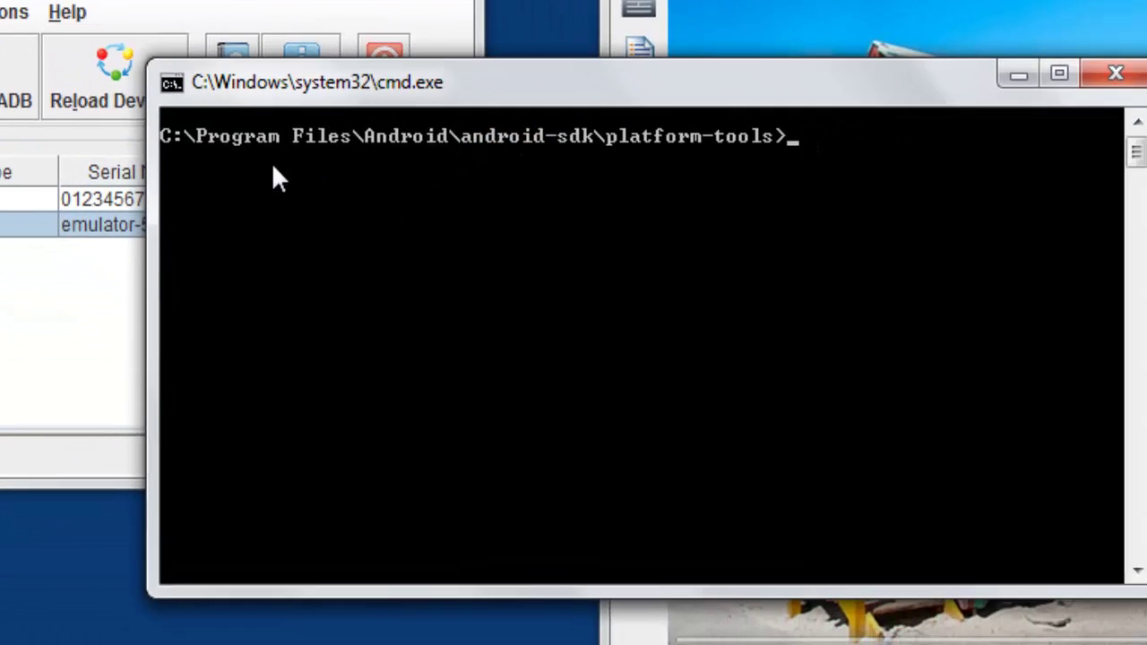
pyautogui.moveTo(712, 93)
pyautogui.mouseDown()
pyautogui.moveTo(675, 172)
pyautogui.moveTo(645, 183)
pyautogui.mouseUp()
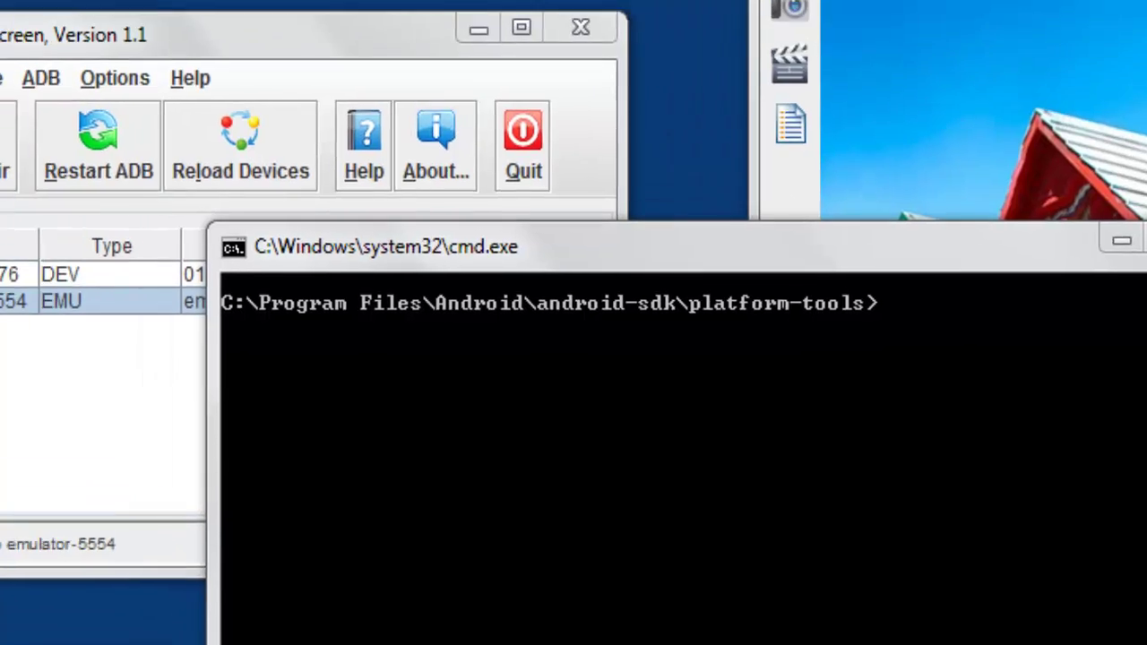
# Open a command window in the android-sdk platform-tools folder
pyautogui.click(139, 624)
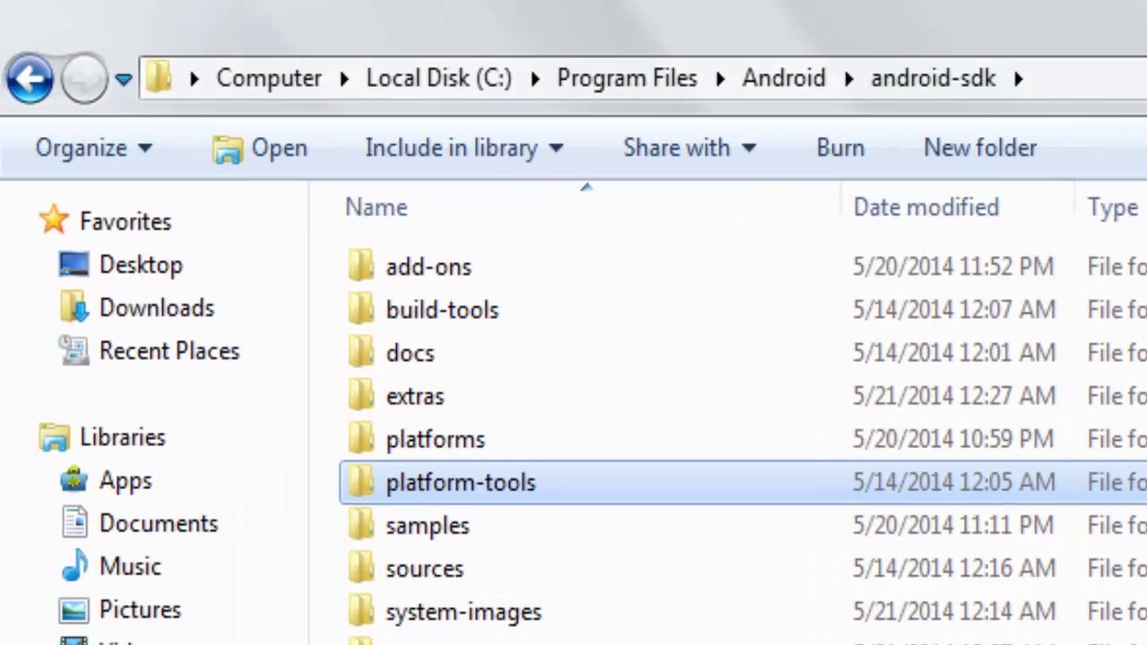
pyautogui.rightClick(514, 481)
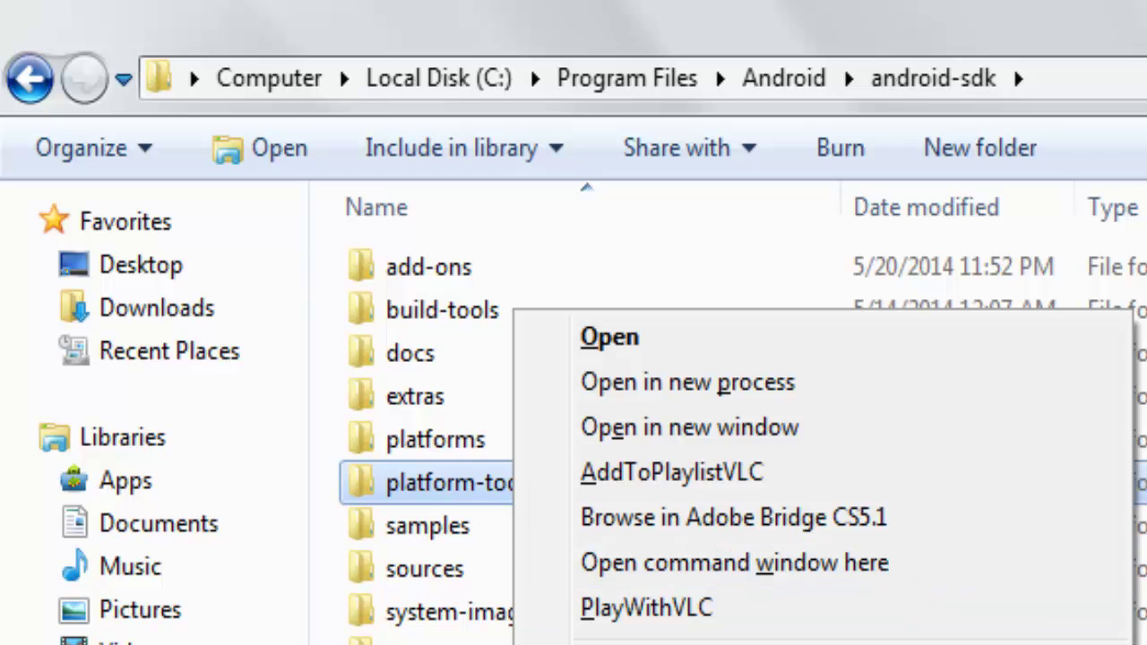
pyautogui.click(735, 563)
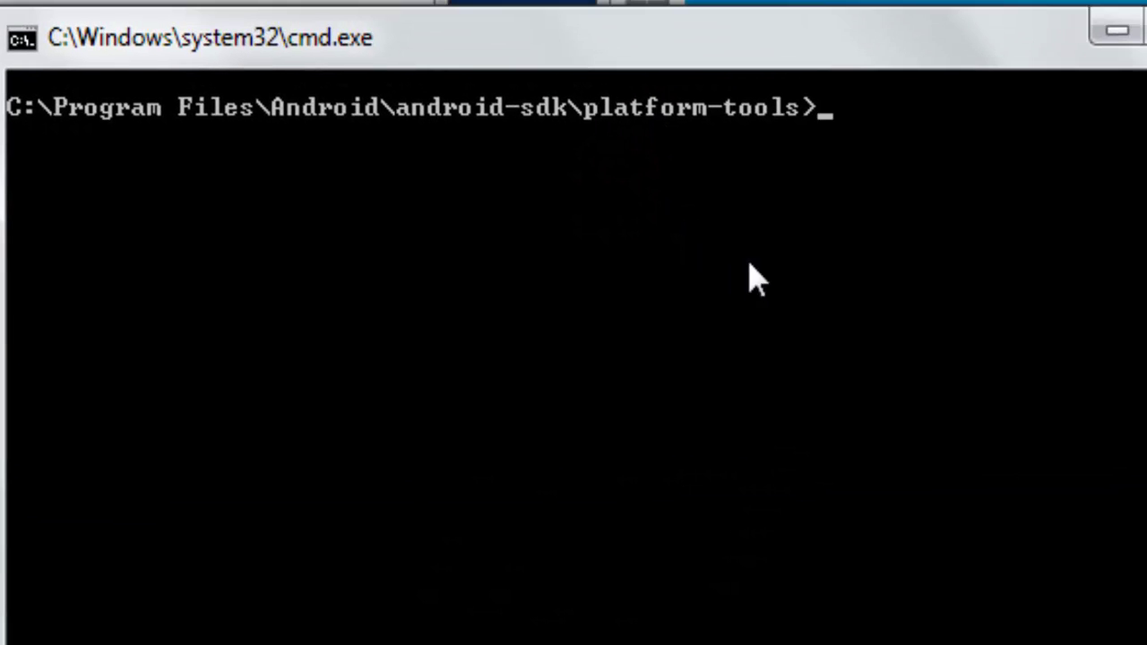
# Run adb devices, which lists the phone and emulator-5554
pyautogui.write('adb de')
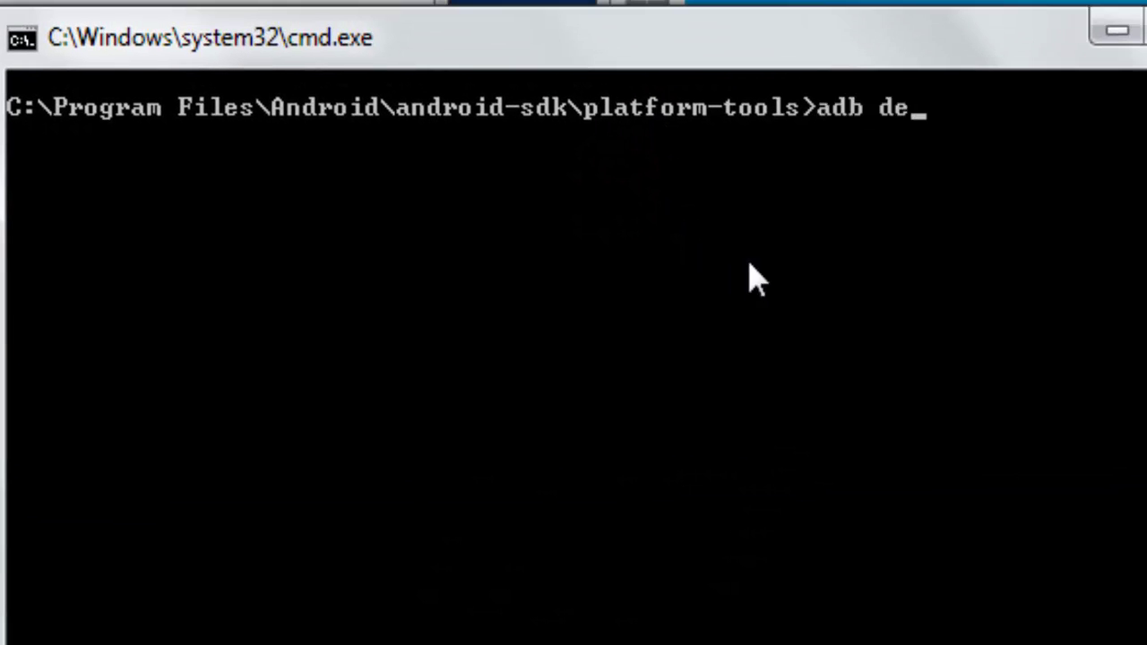
pyautogui.write('vices')
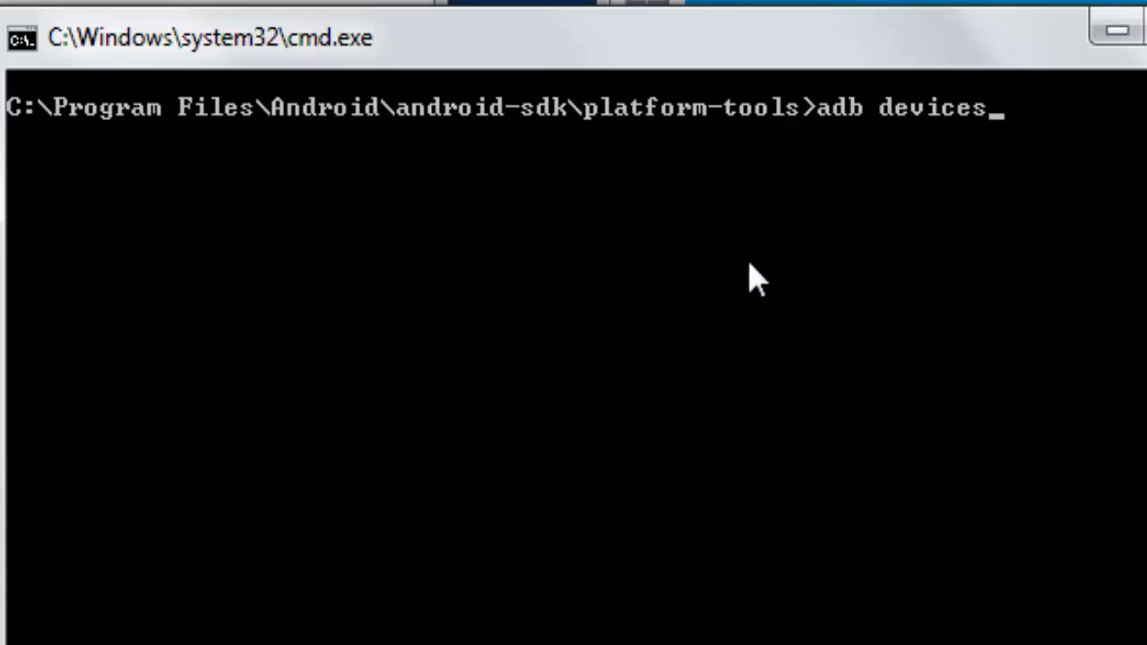
pyautogui.press('Return')
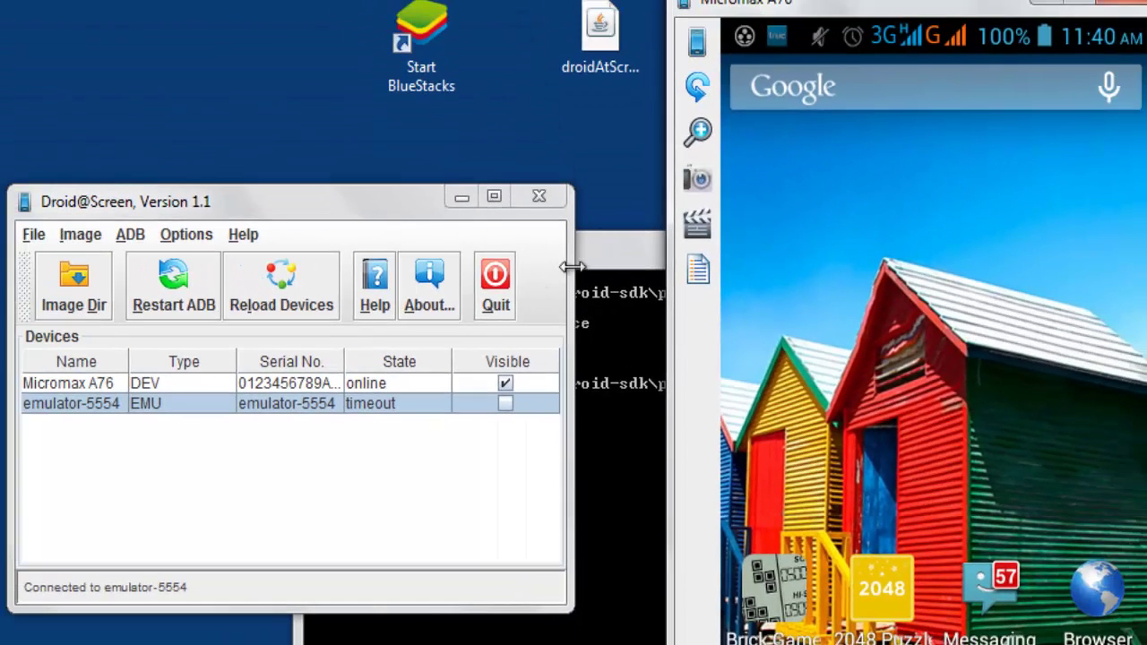
pyautogui.moveTo(816, 5); pyautogui.dragTo(897, 35)
pyautogui.moveTo(719, 255); pyautogui.dragTo(665, 255)
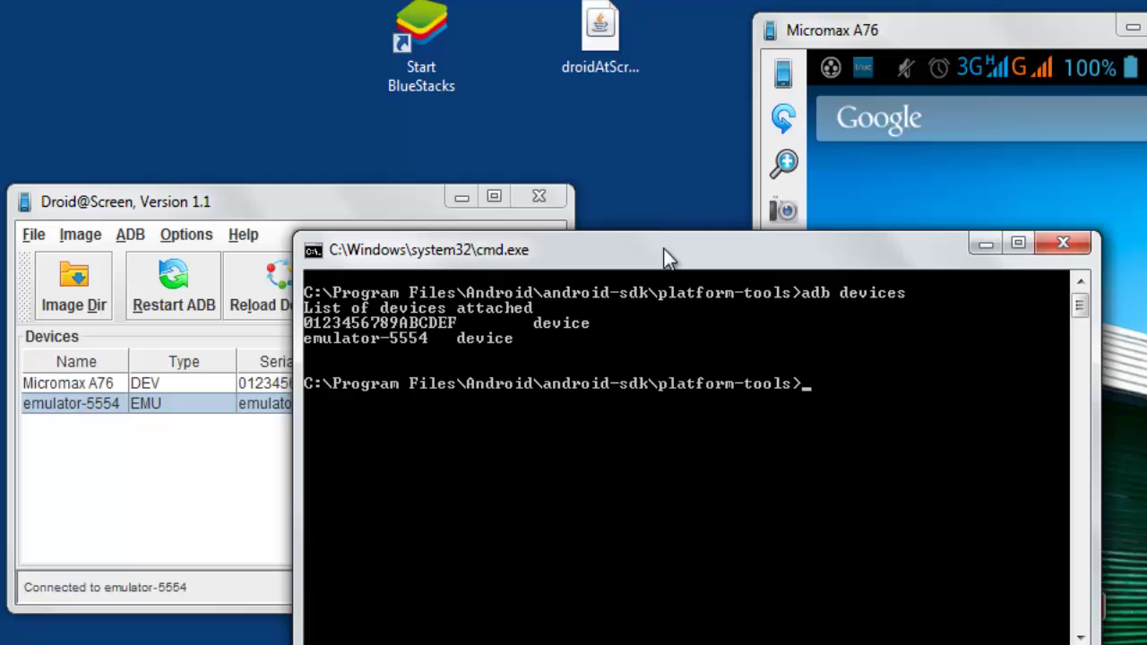
# Run adb shell, which fails with a 'more than one device and emulator' error
pyautogui.write('adb shell')
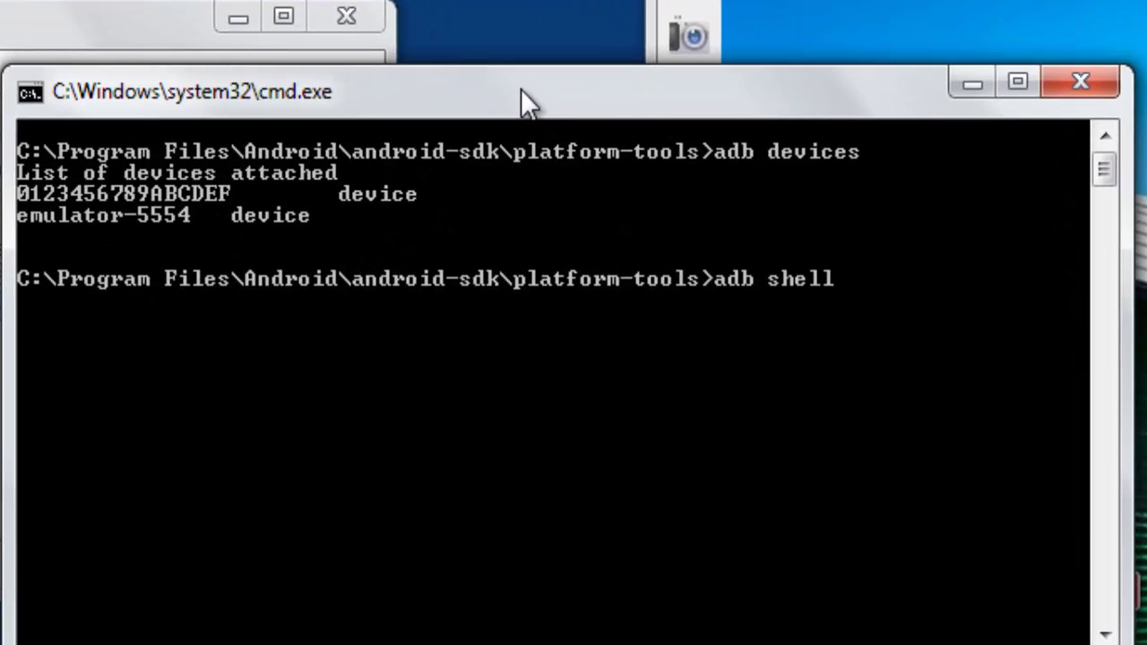
pyautogui.press('Return')
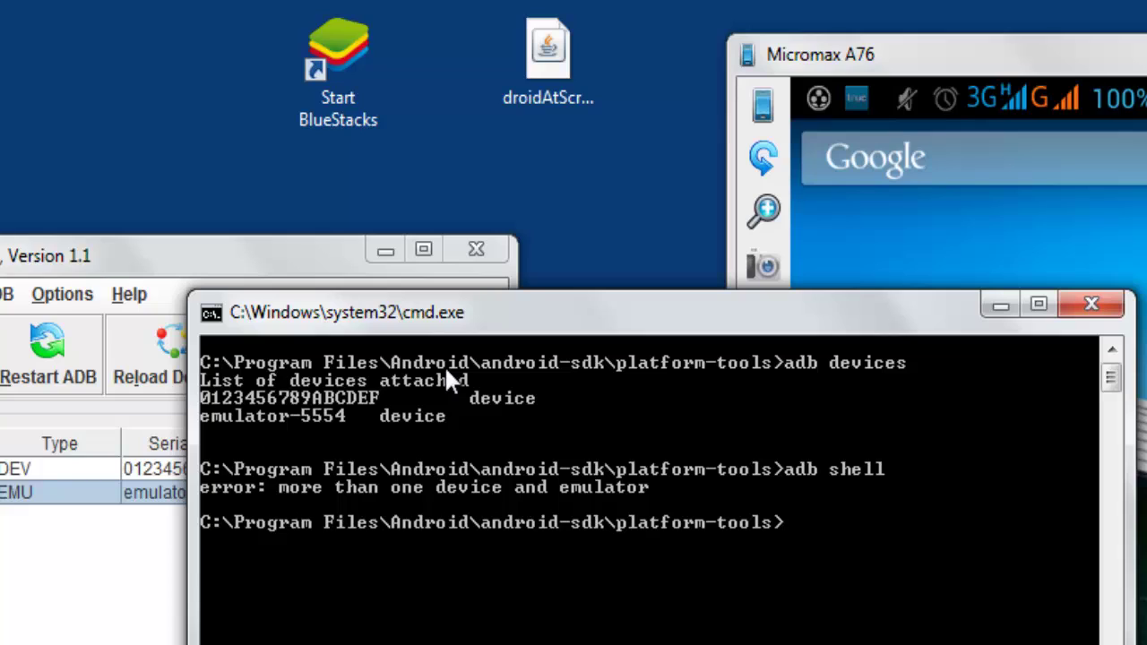
pyautogui.moveTo(415, 133); pyautogui.dragTo(249, 24)
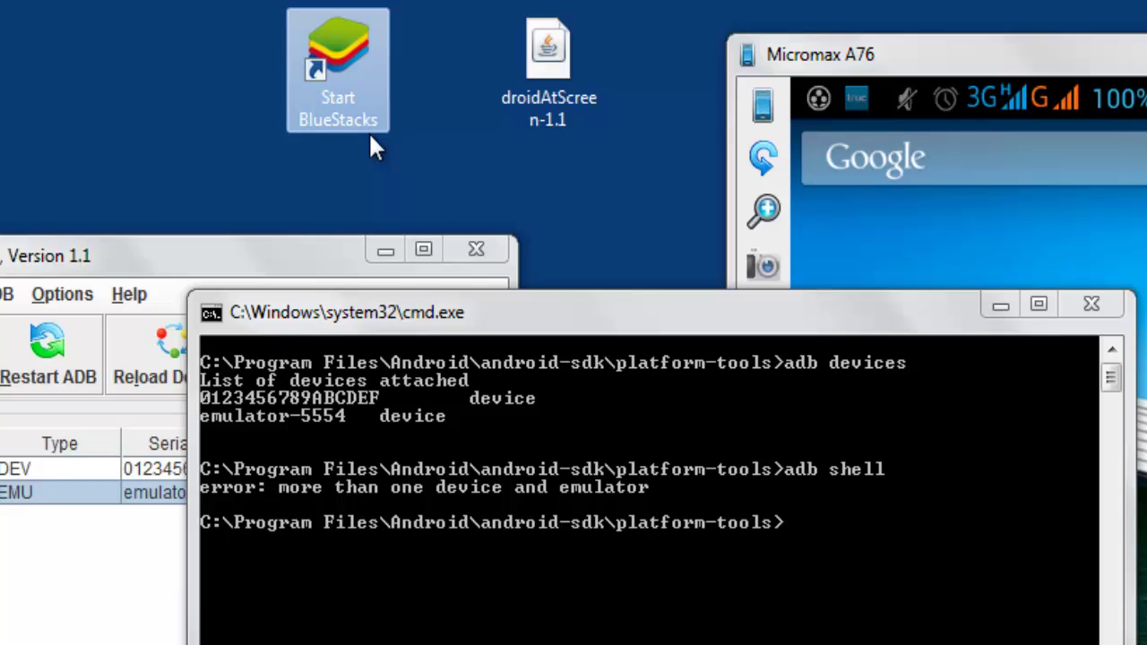
# Make emulator-5554 visible in Droid@Screen, see it time out, then minimize and close its view
pyautogui.click(521, 124)
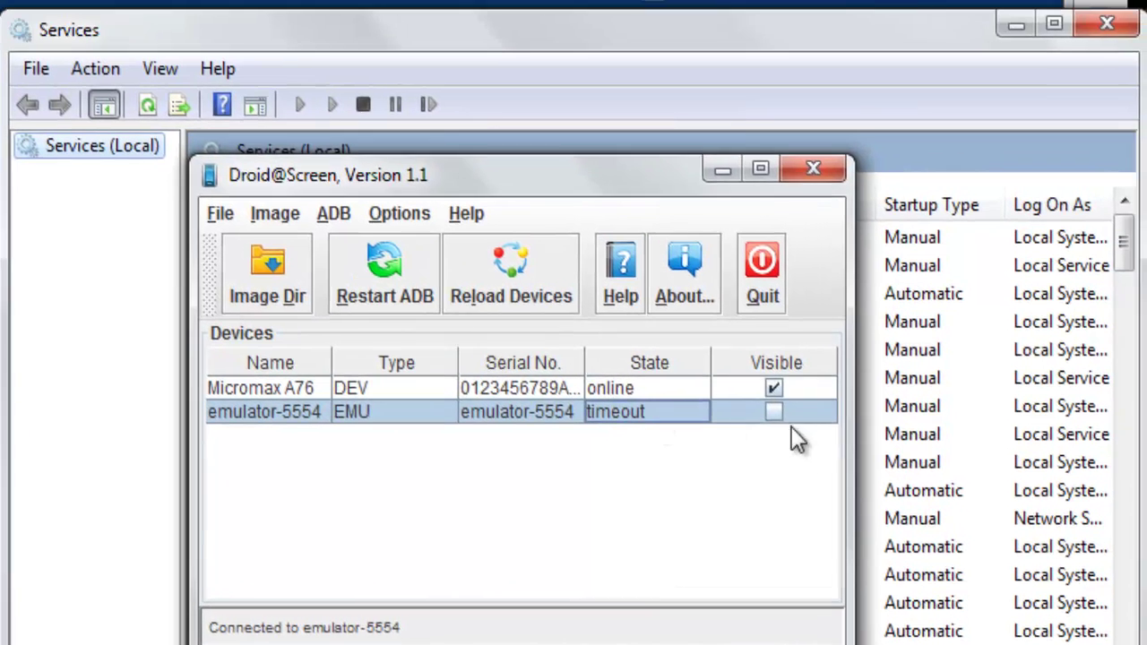
pyautogui.click(772, 414)
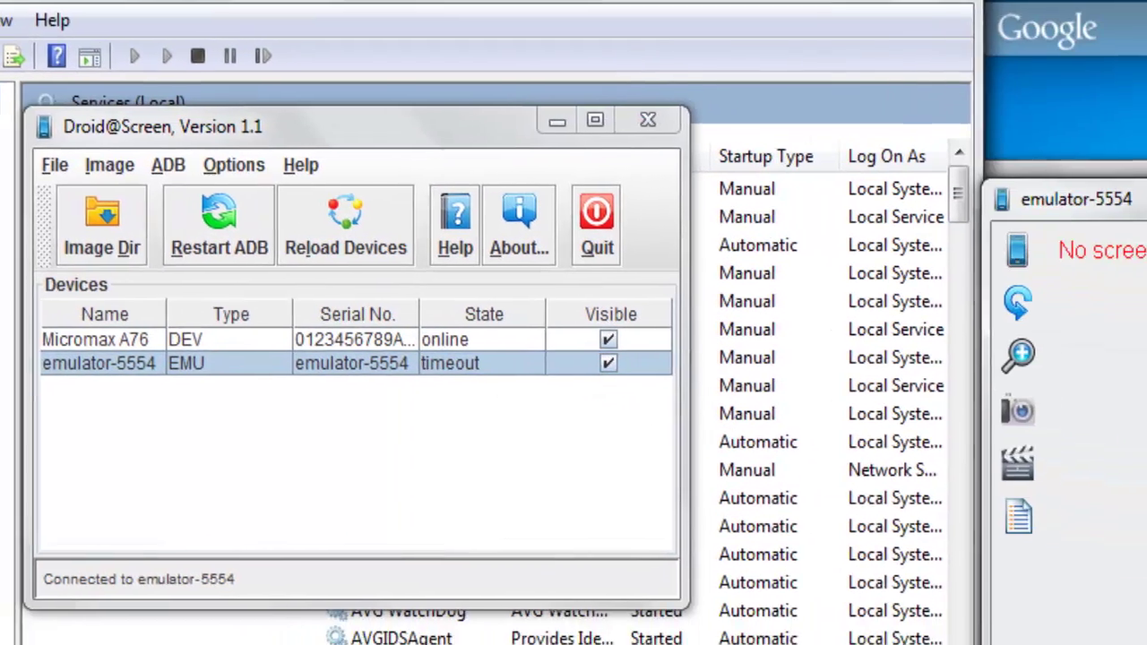
pyautogui.click(556, 120)
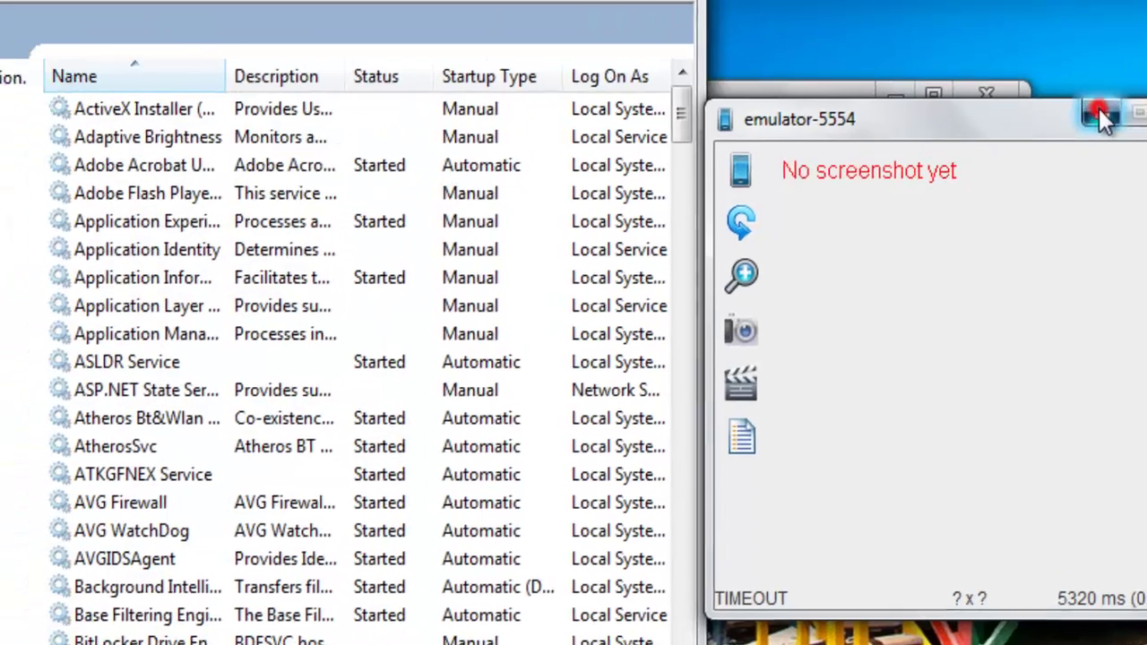
pyautogui.click(1076, 82)
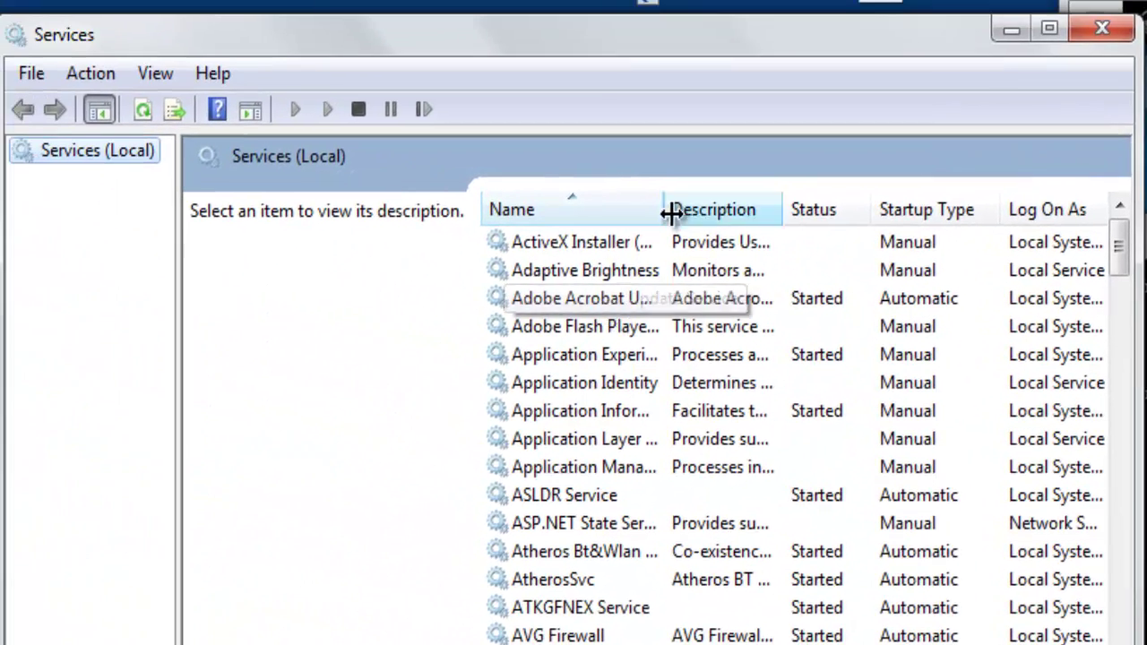
# Stop the BlueStacks Android Service in the Services list
pyautogui.click(616, 299)
pyautogui.scroll(-2, 624, 306)
pyautogui.scroll(-1, 623, 307)
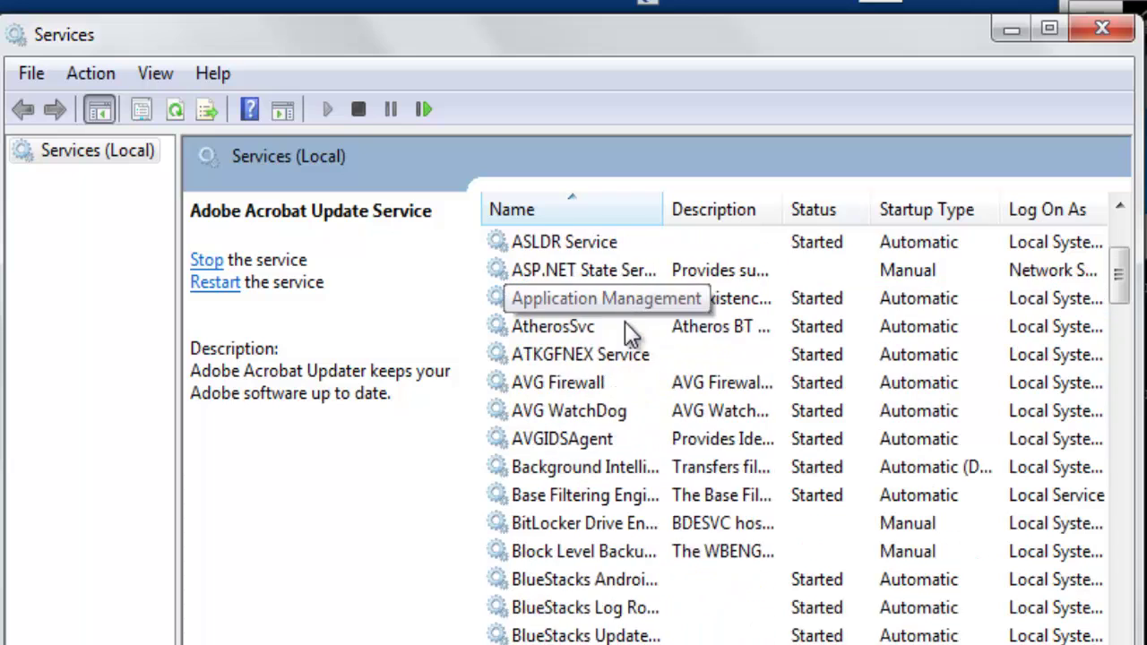
pyautogui.scroll(-1, 625, 322)
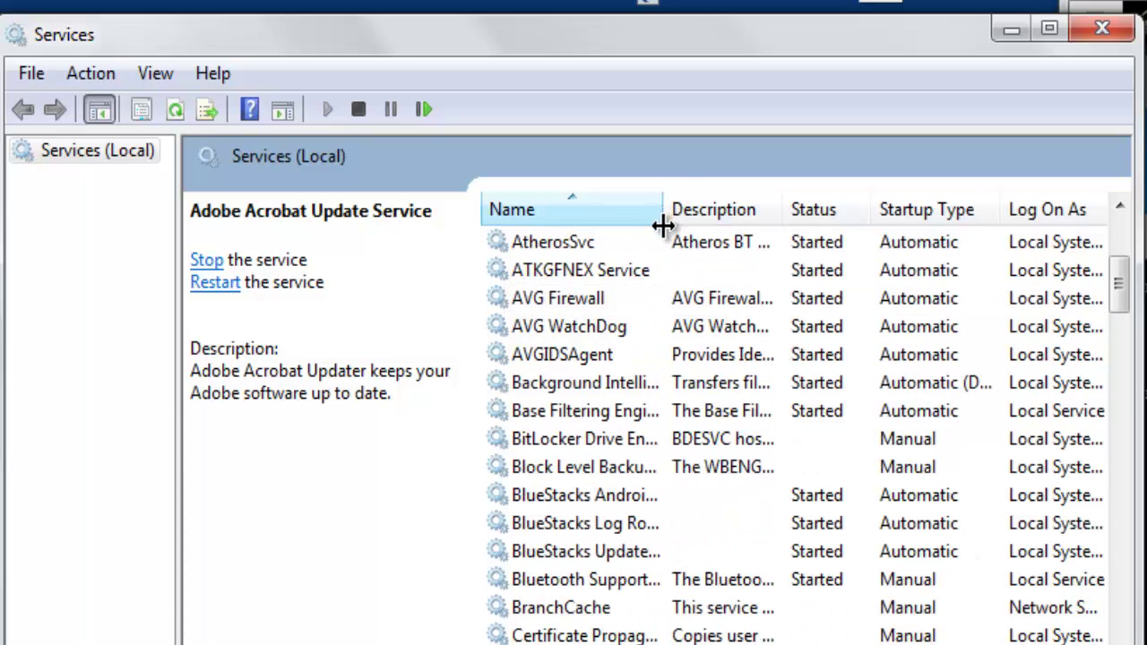
pyautogui.moveTo(663, 210); pyautogui.dragTo(854, 209)
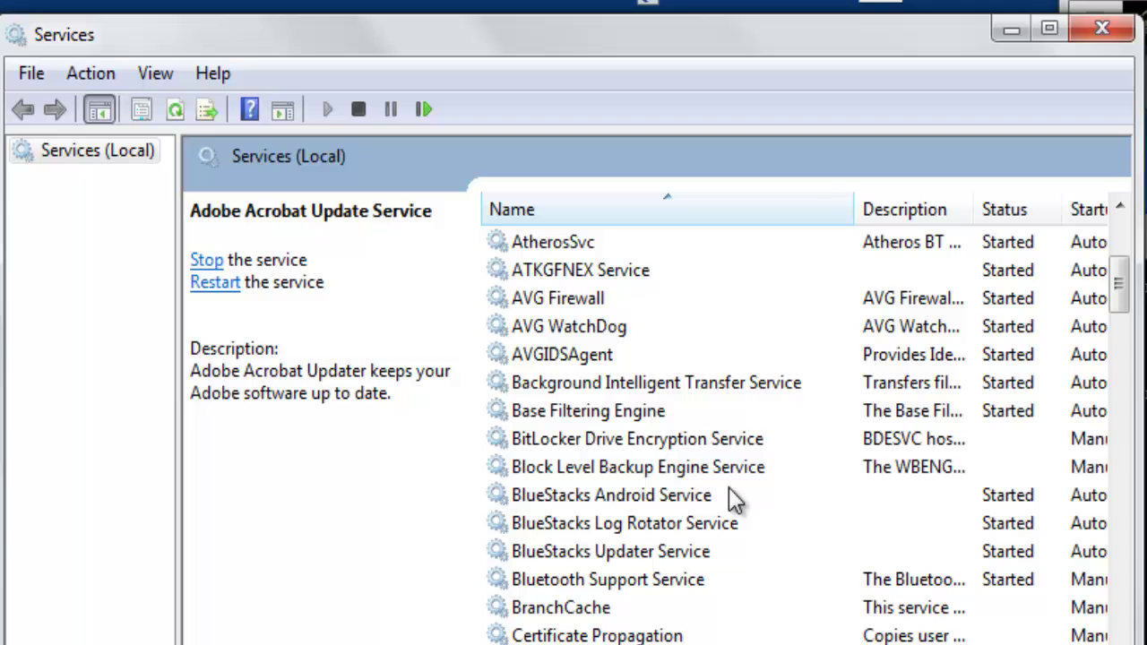
pyautogui.click(731, 498)
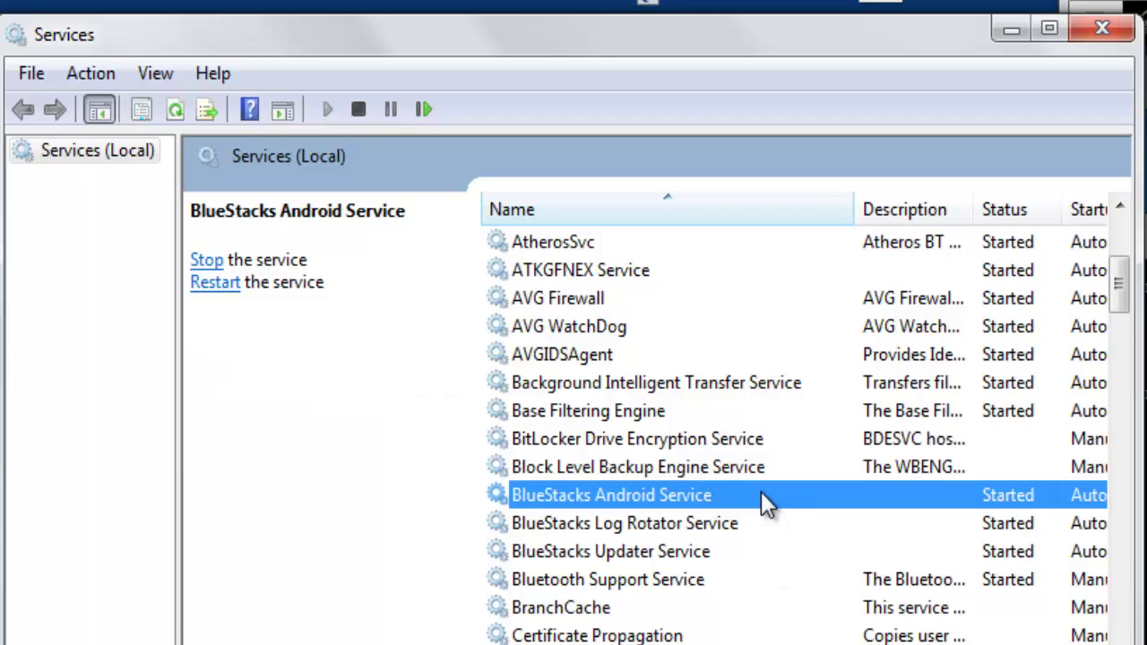
pyautogui.rightClick(761, 494)
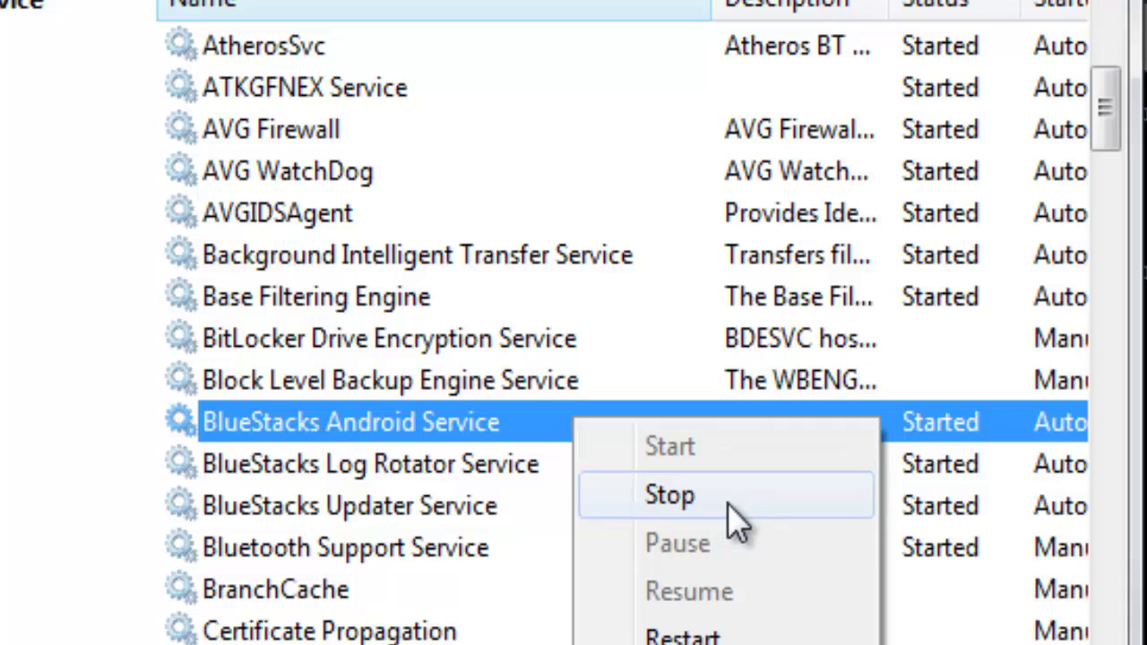
pyautogui.click(729, 503)
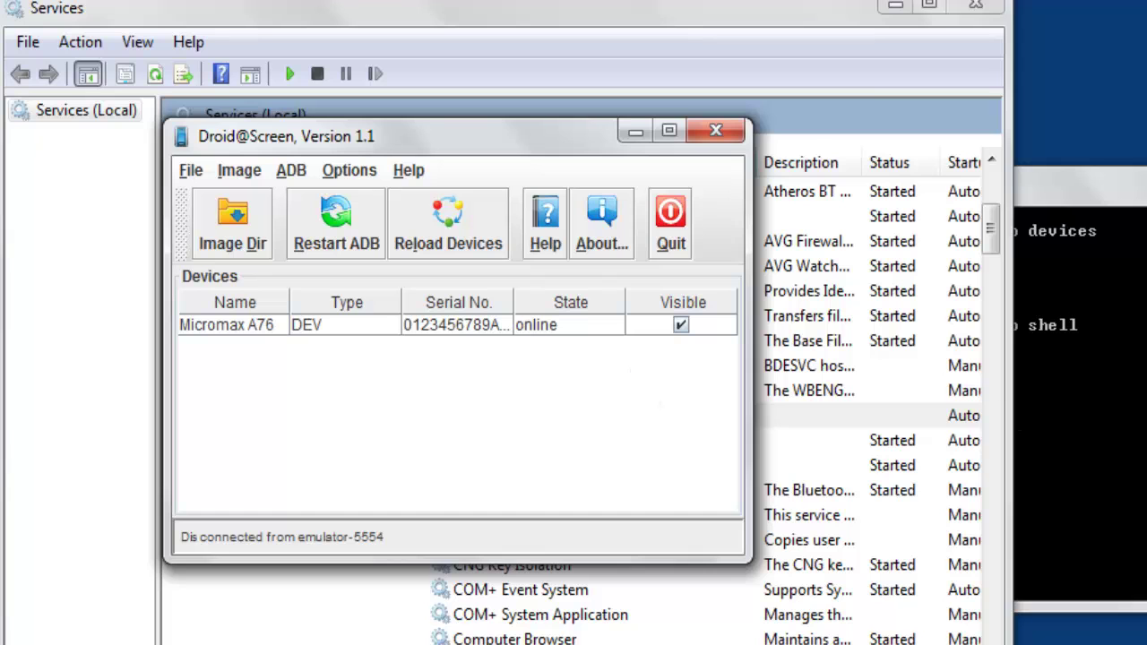
# Confirm Droid@Screen lists only Micromax A76 and bring the Command Prompt forward
pyautogui.click(1047, 361)
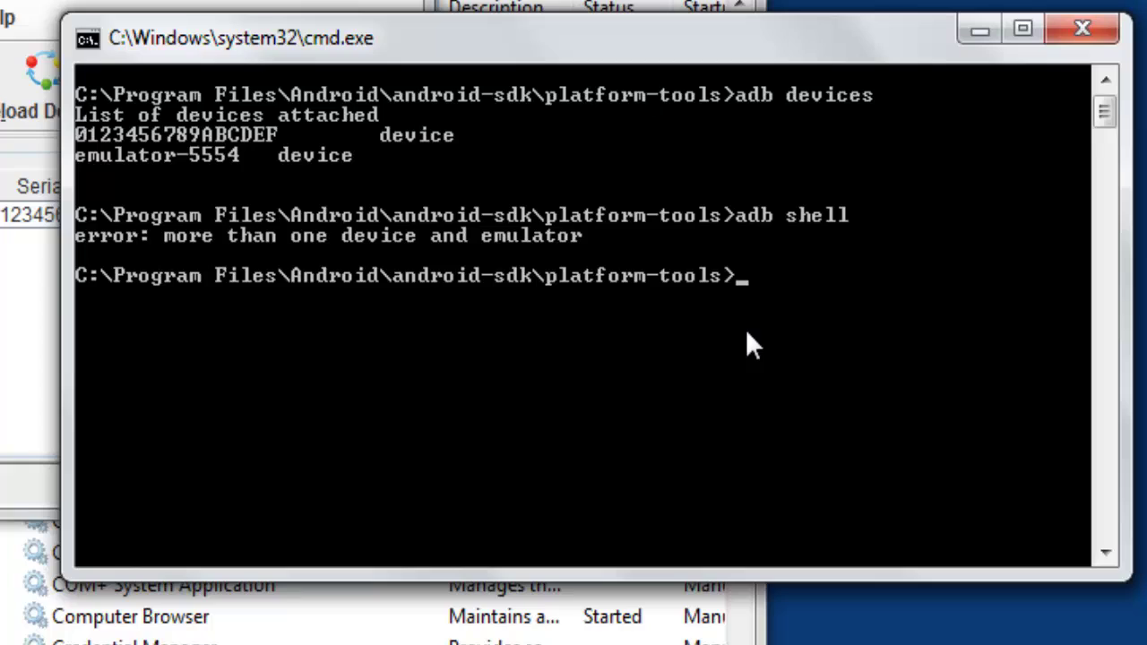
# Run adb devices showing only the phone, then adb shell to reach shell@android
pyautogui.write('adb devi')
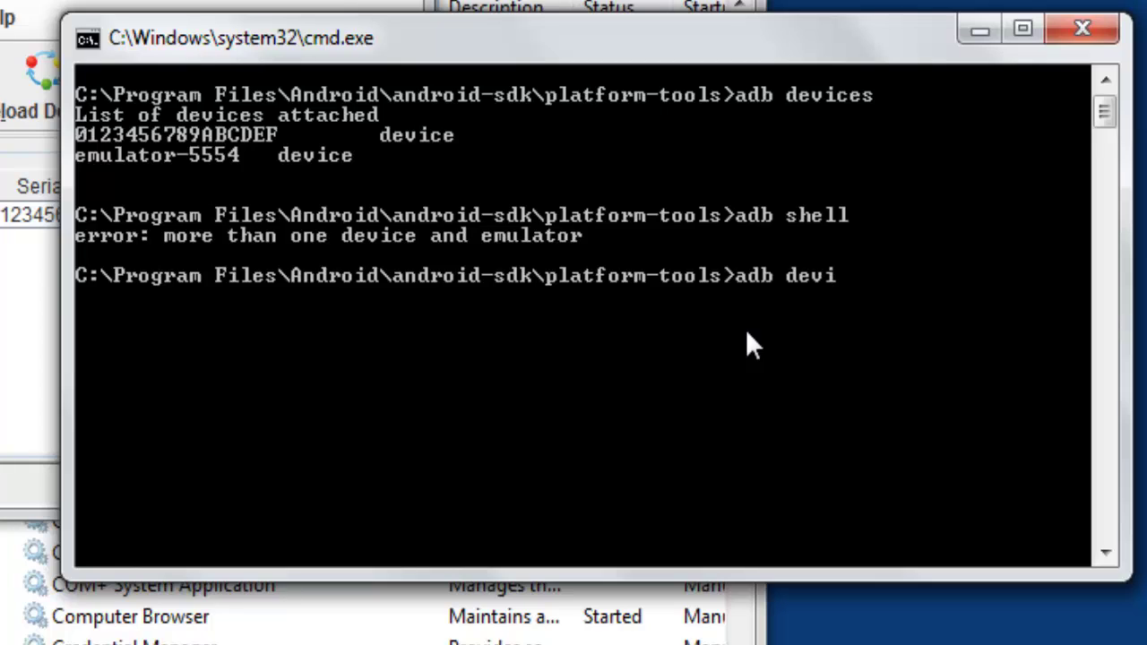
pyautogui.write('ces')
pyautogui.press('Return')
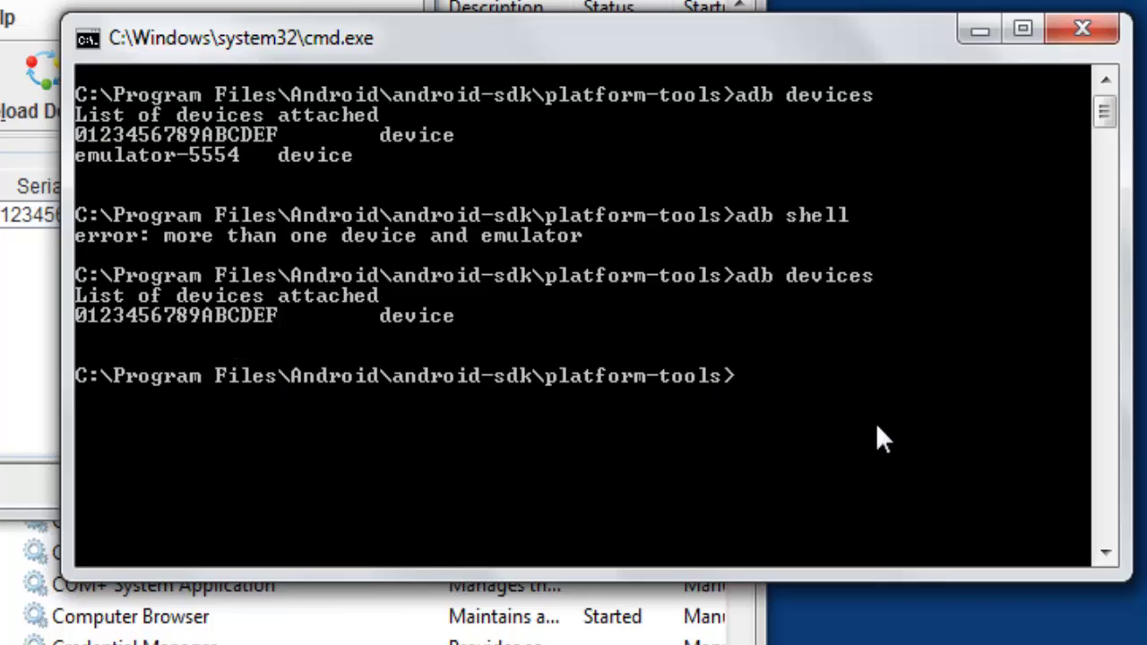
pyautogui.write('adb shell')
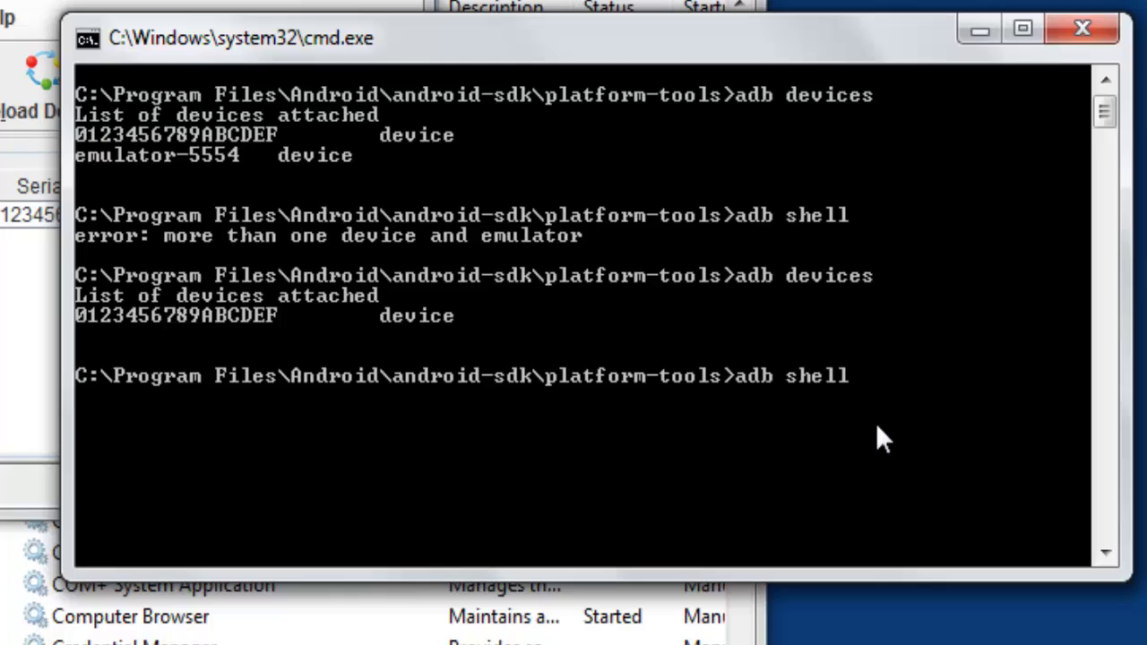
pyautogui.press('Return')
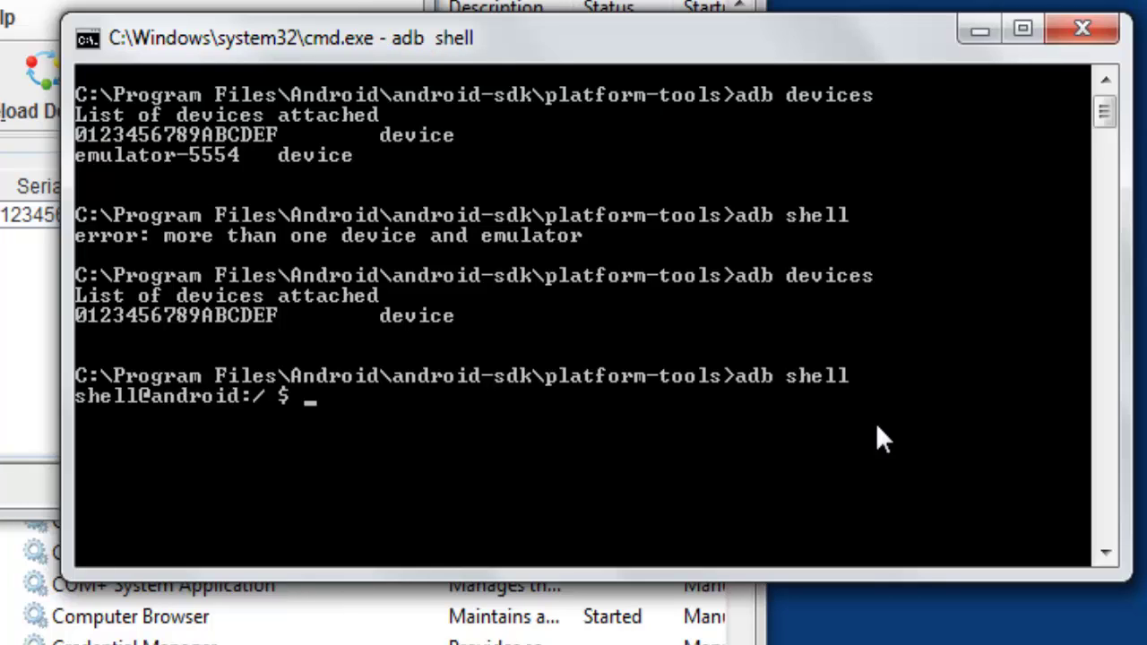